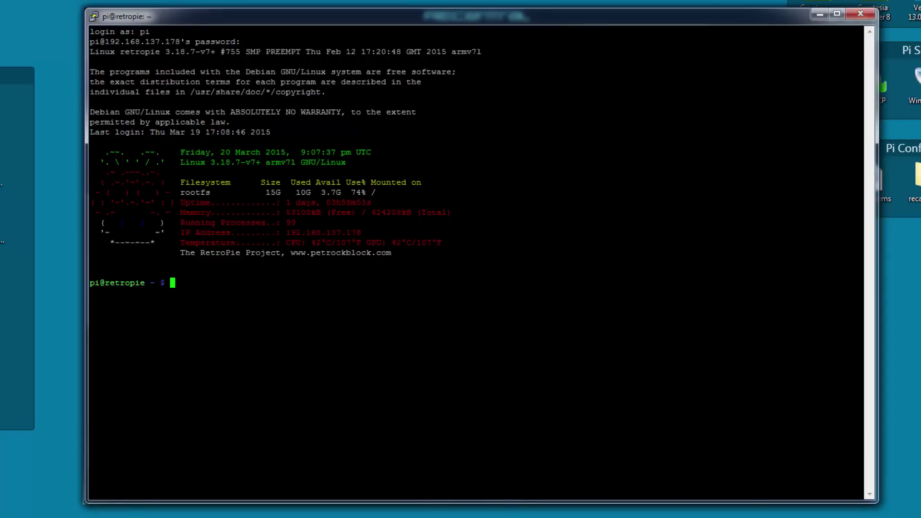
pyautogui.write('sudo nano /e')
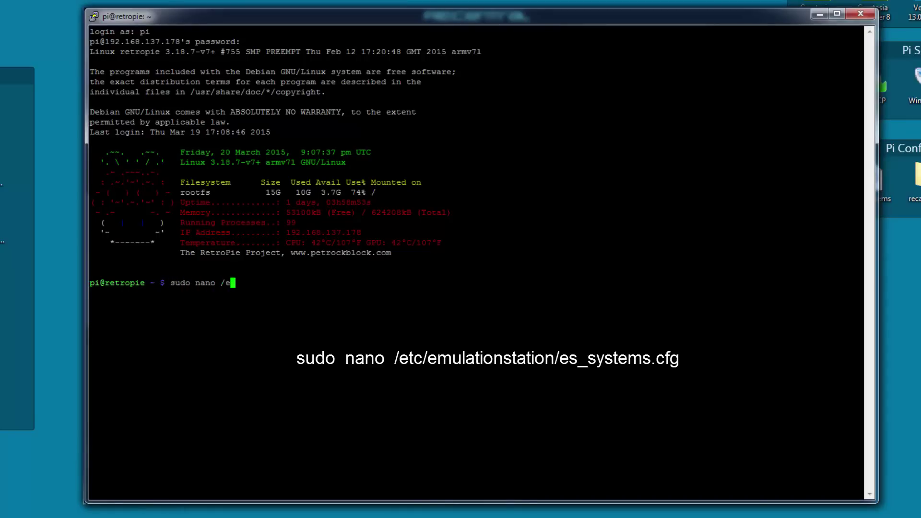
pyautogui.write('tc/em')
# - Open /etc/emulationstation/es_systems.cfg in nano with sudo, tab-completing the path
pyautogui.press('Tab')
pyautogui.write('es')
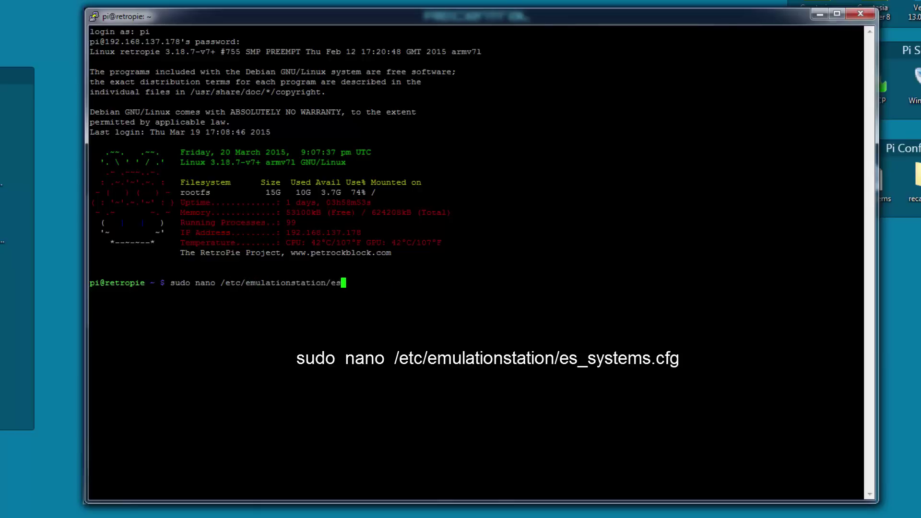
pyautogui.press('Tab')
pyautogui.write('.cfg')
pyautogui.press('Return')
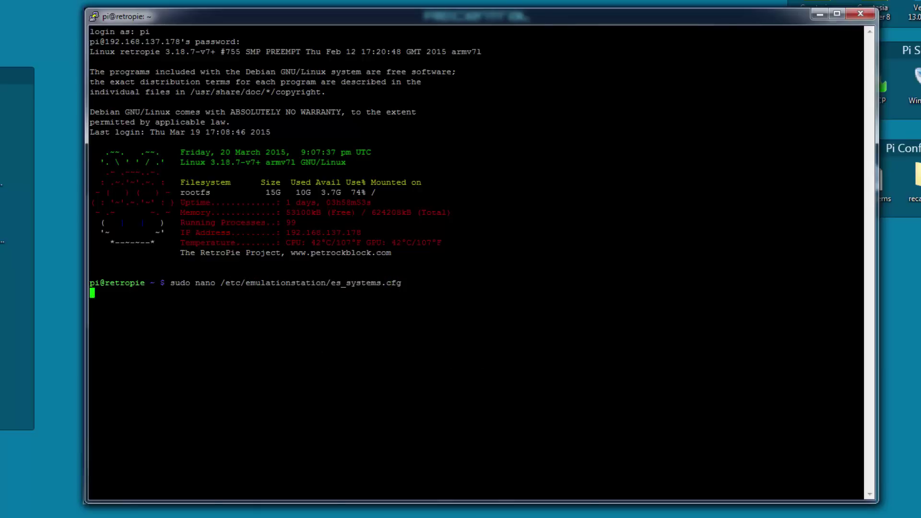
pyautogui.press('Down')
pyautogui.press('Down')
pyautogui.press('Down')
pyautogui.press('Down')
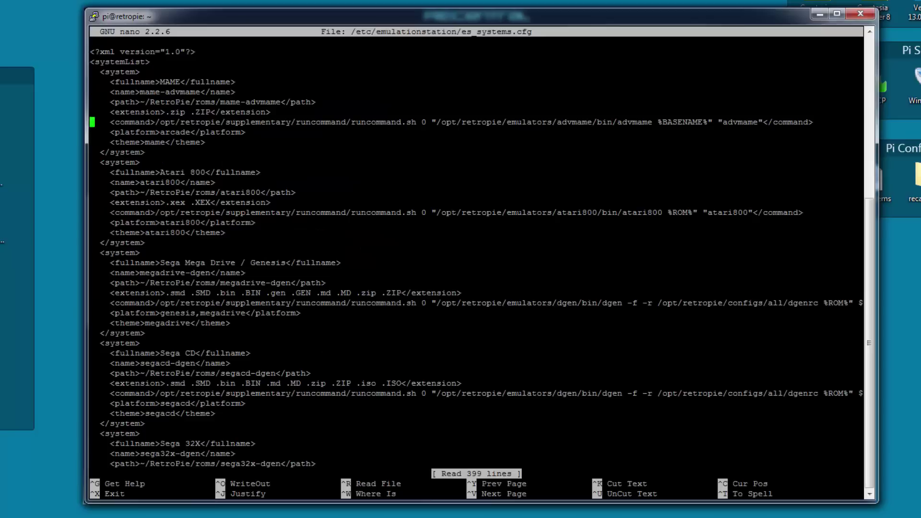
pyautogui.press('Down')
pyautogui.press('Down')
pyautogui.press('Down')
pyautogui.press('Down')
pyautogui.press('Down')
pyautogui.press('Down')
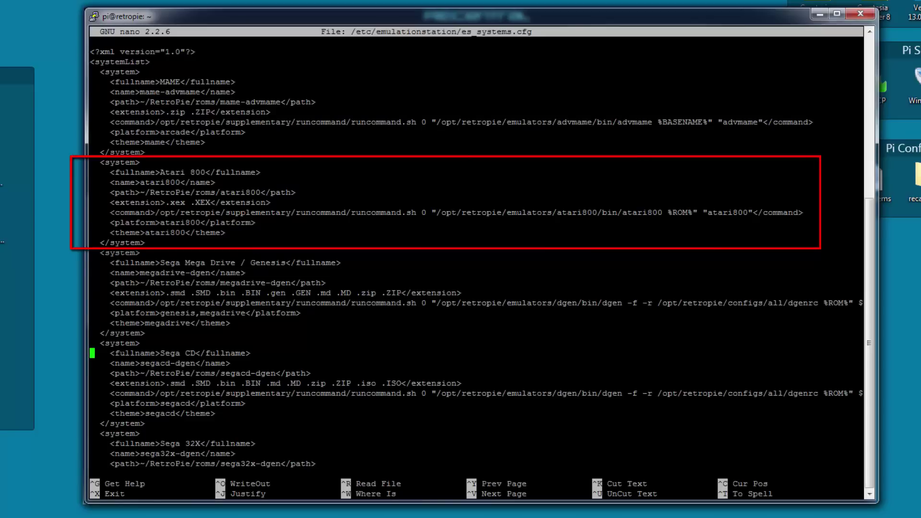
pyautogui.press('Up')
pyautogui.press('Up')
pyautogui.press('Up')
pyautogui.press('Up')
pyautogui.press('Up')
pyautogui.press('Up')
pyautogui.press('Up')
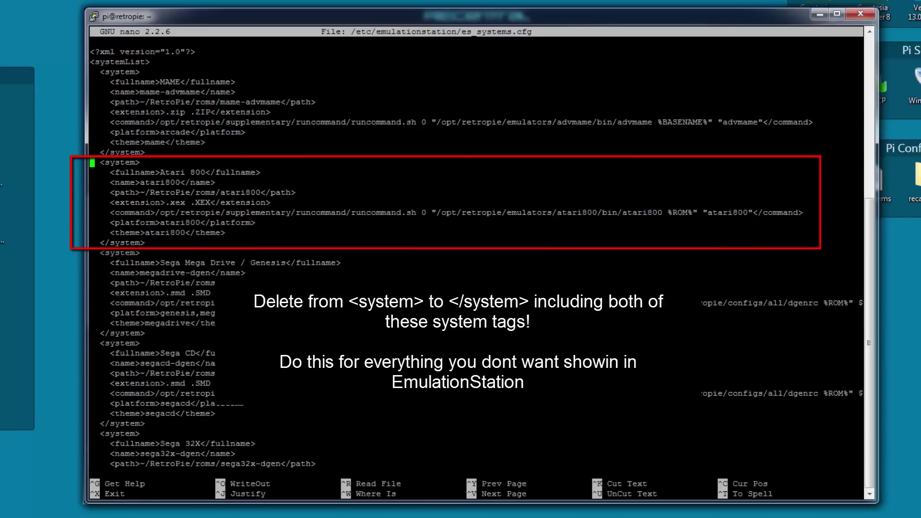
pyautogui.press('Right')
pyautogui.press('Right')
pyautogui.press('Down')
pyautogui.press('Down')
pyautogui.press('Down')
pyautogui.press('Down')
pyautogui.press('Down')
pyautogui.press('Down')
pyautogui.press('Down')
pyautogui.press('Down')
pyautogui.press('Down')
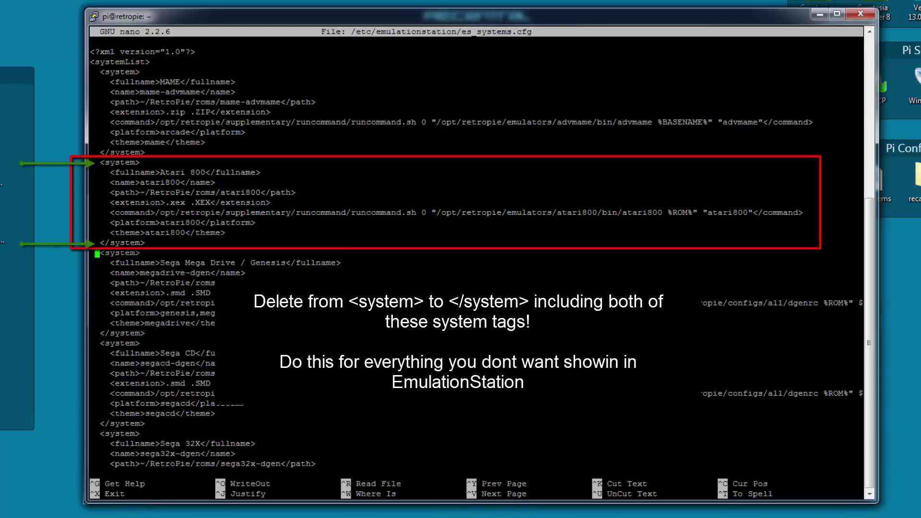
pyautogui.press('Up')
pyautogui.press('Left')
pyautogui.press('Up')
pyautogui.press('Up')
pyautogui.press('Up')
pyautogui.press('Up')
pyautogui.press('Up')
pyautogui.press('Up')
pyautogui.press('Up')
pyautogui.press('Up')
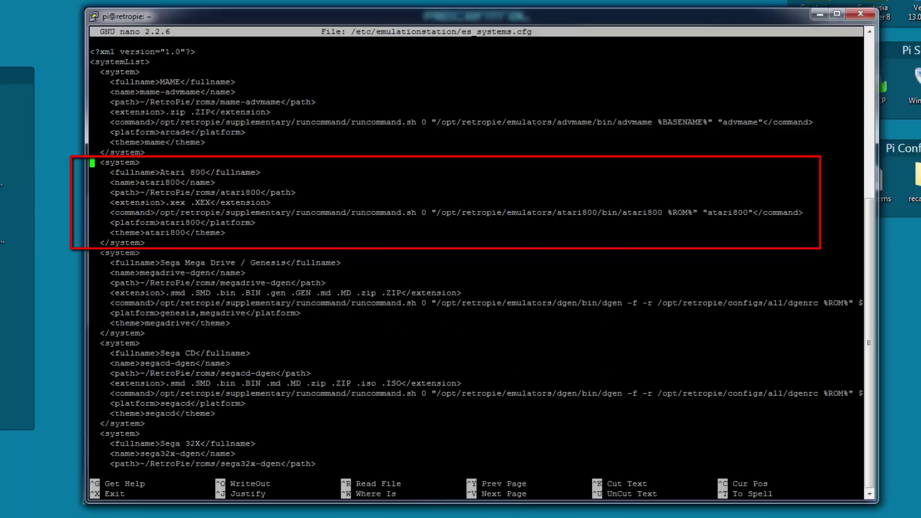
# - Cut the Atari 800 system block lines and move down toward the Sega 32X entry
pyautogui.hotkey('ctrl', 'k')
pyautogui.hotkey('ctrl', 'k')
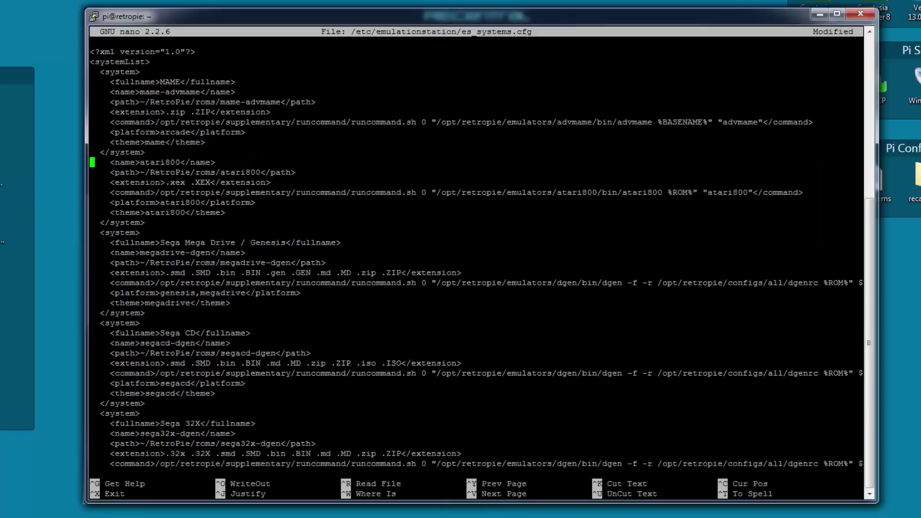
pyautogui.hotkey('ctrl', 'k')
pyautogui.hotkey('ctrl', 'k')
pyautogui.hotkey('ctrl', 'k')
pyautogui.hotkey('ctrl', 'k')
pyautogui.hotkey('ctrl', 'k')
pyautogui.hotkey('ctrl', 'k')
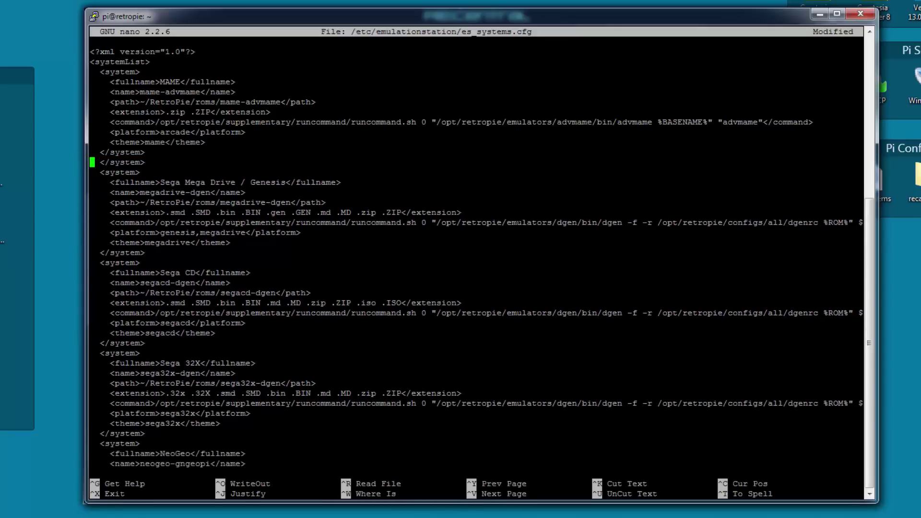
pyautogui.hotkey('ctrl', 'k')
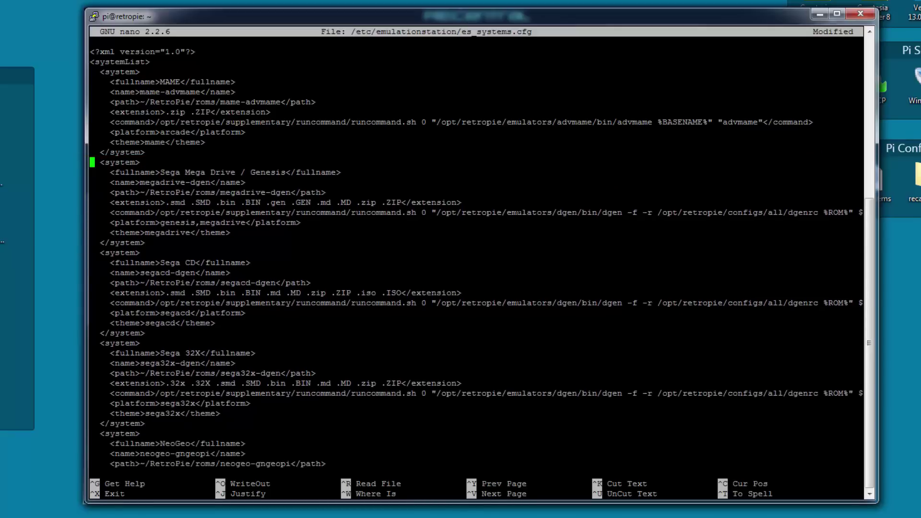
pyautogui.press('Down')
pyautogui.press('Down')
pyautogui.press('Down')
pyautogui.press('Down')
pyautogui.press('Down')
pyautogui.press('Down')
pyautogui.press('Down')
pyautogui.press('Down')
pyautogui.press('Down')
pyautogui.press('Down')
pyautogui.press('Down')
pyautogui.press('Down')
pyautogui.press('Down')
# - Cut the Sega 32X system block lines from es_systems.cfg
pyautogui.press('Up')
pyautogui.press('Up')
pyautogui.press('Up')
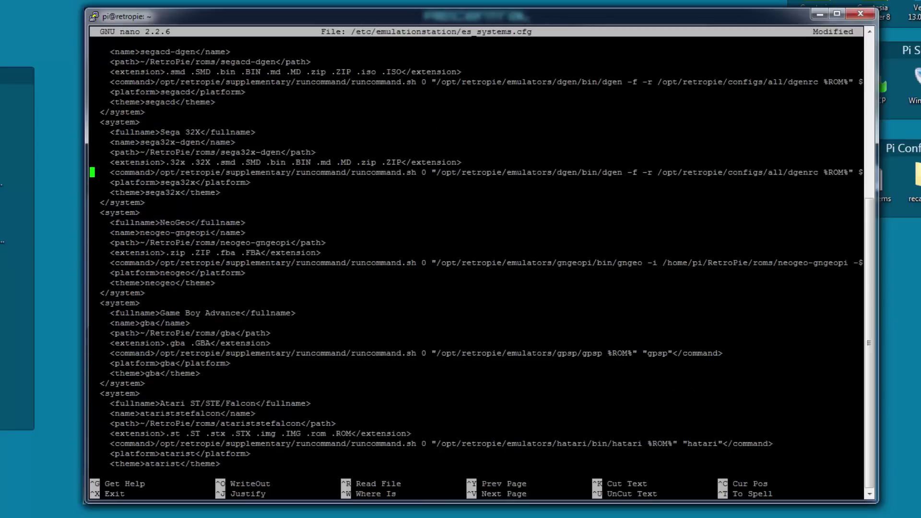
pyautogui.press('Up')
pyautogui.press('Up')
pyautogui.press('Up')
pyautogui.press('Up')
pyautogui.press('Up')
pyautogui.hotkey('ctrl', 'k')
pyautogui.hotkey('ctrl', 'k')
pyautogui.hotkey('ctrl', 'k')
pyautogui.hotkey('ctrl', 'k')
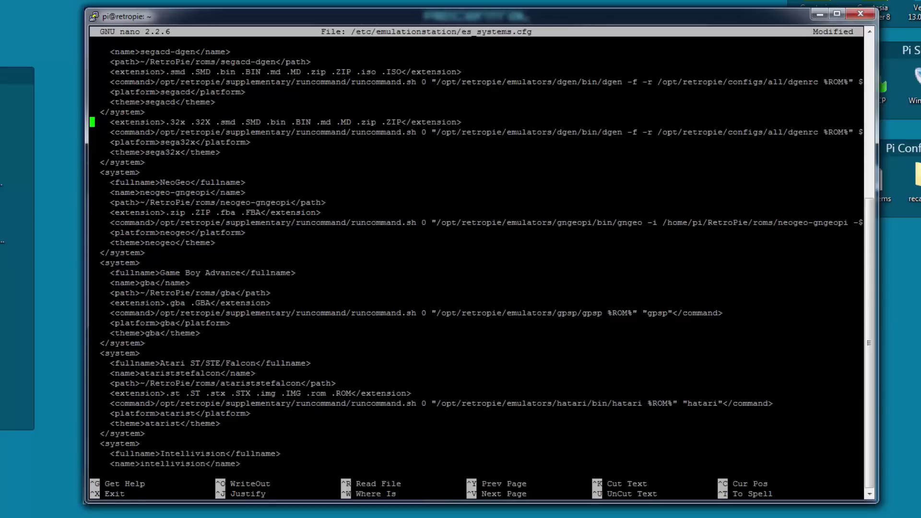
pyautogui.hotkey('ctrl', 'k')
pyautogui.hotkey('ctrl', 'k')
pyautogui.hotkey('ctrl', 'k')
pyautogui.hotkey('ctrl', 'k')
pyautogui.hotkey('ctrl', 'k')
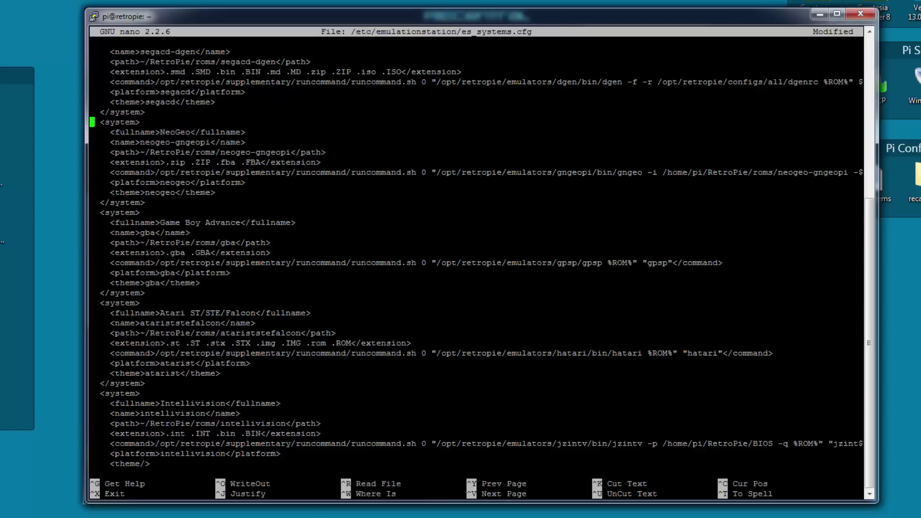
# - Save es_systems.cfg under its existing name and exit nano
pyautogui.hotkey('ctrl', 'x')
pyautogui.press('y')
pyautogui.press('Return')
pyautogui.press('Return')
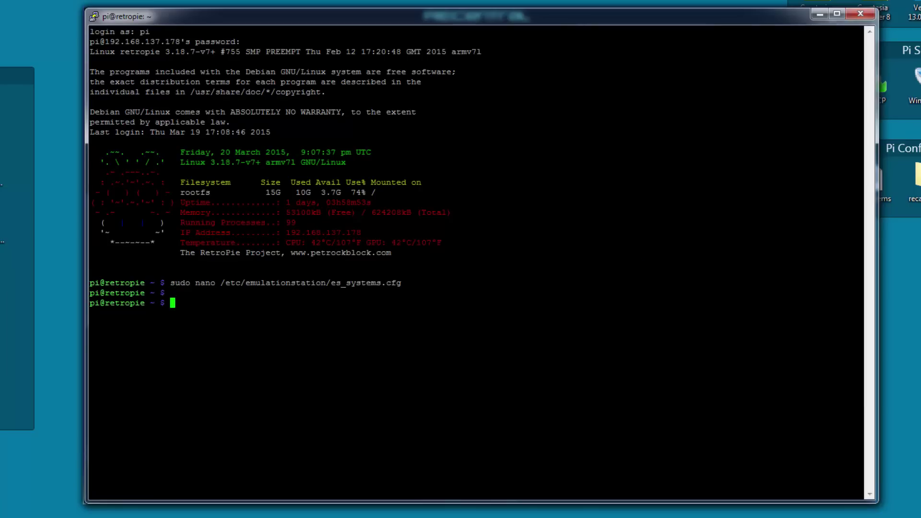